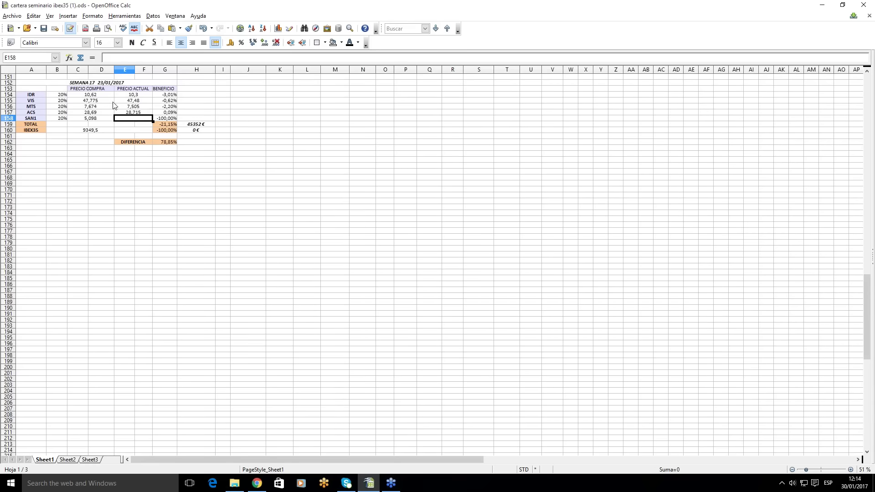
Enter 5,528 as the current price of SAN1 in the week 17 table
{"action": "type", "text": "5,528"}
{"action": "key", "text": "Return"}
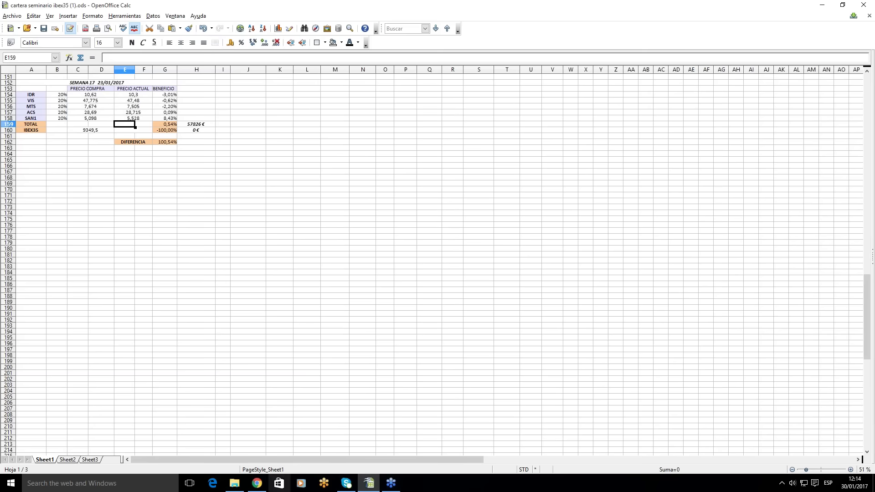
Switch to Chrome, open investing.com in a new tab and change the site to its Spanish edition
{"action": "left_click", "coordinate": [258, 485]}
{"action": "left_click", "coordinate": [454, 7]}
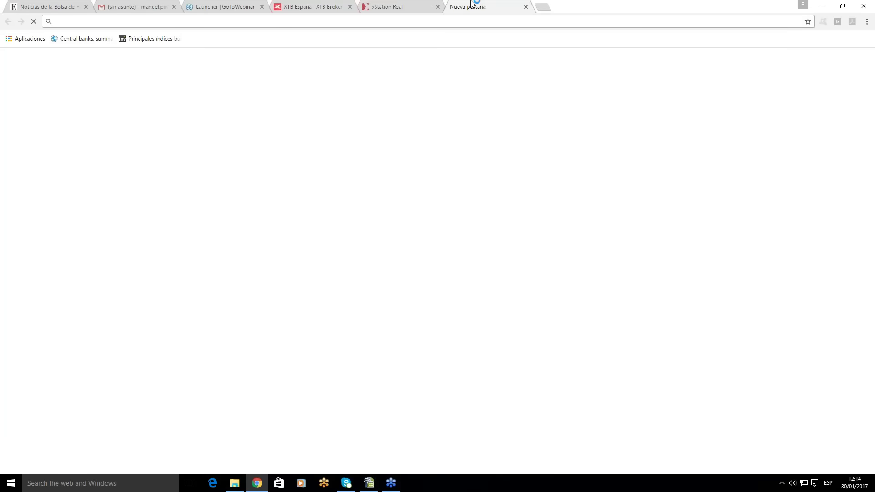
{"action": "type", "text": "investing.com"}
{"action": "key", "text": "Return"}
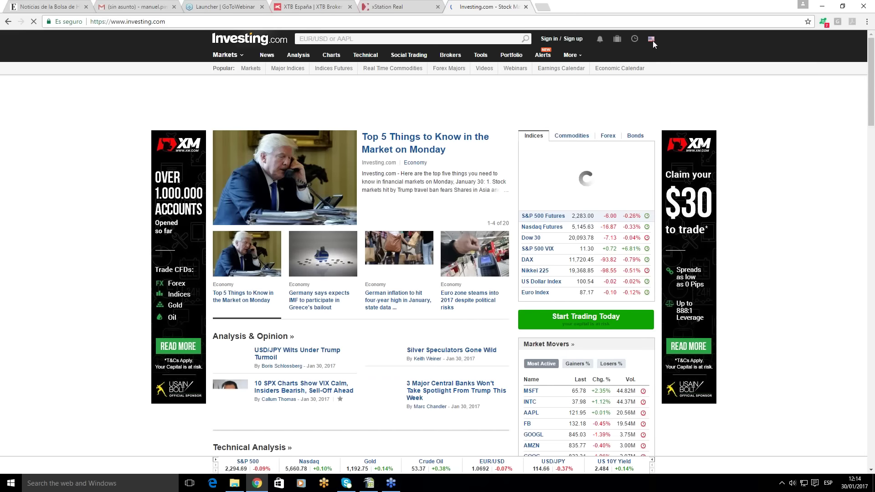
{"action": "mouse_move", "coordinate": [651, 39]}
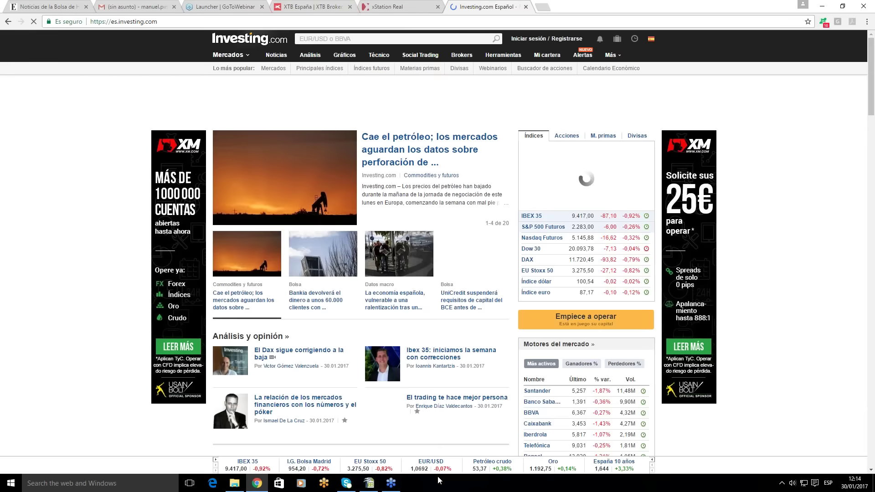
Return to the Calc spreadsheet and enter 9417 as the IBEX35 current price for week 17
{"action": "key", "text": "alt+Tab"}
{"action": "left_click", "coordinate": [117, 132]}
{"action": "type", "text": "9417"}
{"action": "key", "text": "Return"}
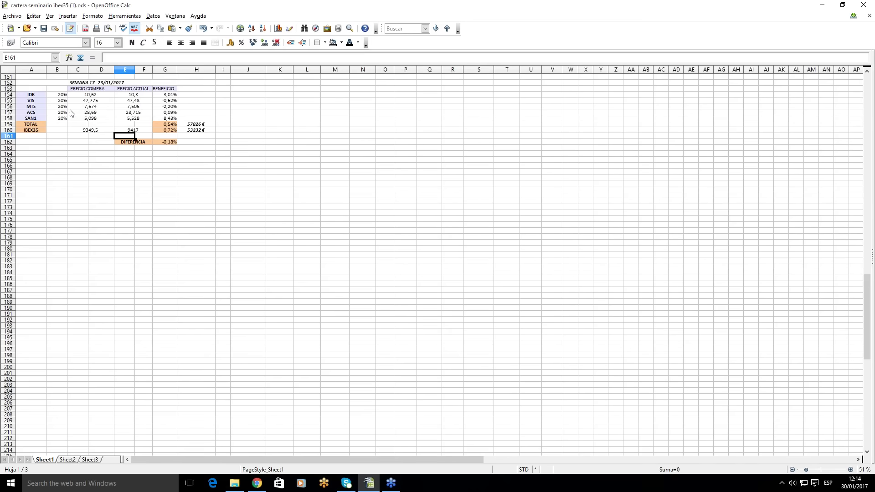
Copy the week 17 block A151:H162 and paste it below, starting at cell A165
{"action": "scroll", "coordinate": [71, 113], "scroll_direction": "up", "scroll_amount": 10}
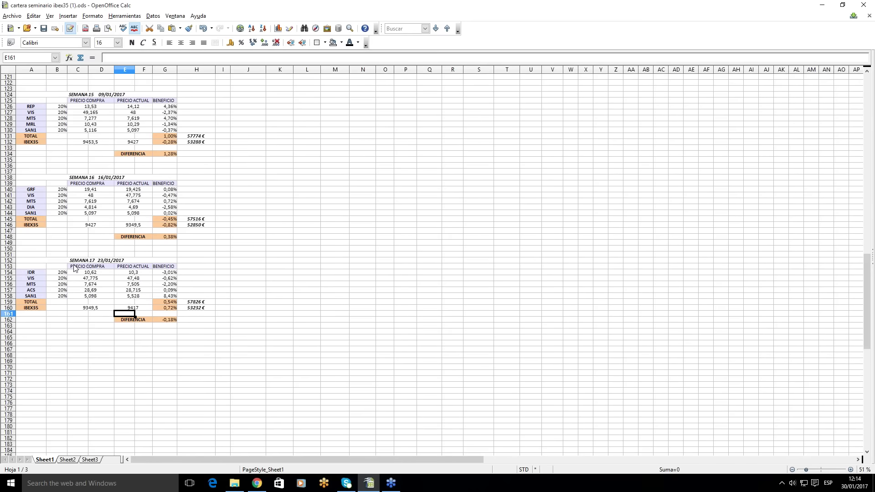
{"action": "left_click_drag", "start_coordinate": [33, 254], "coordinate": [194, 321]}
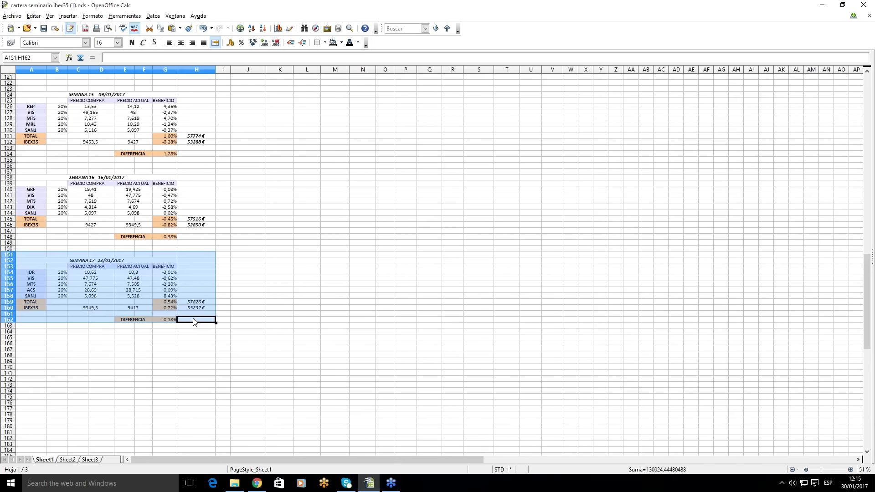
{"action": "right_click", "coordinate": [184, 277]}
{"action": "left_click", "coordinate": [217, 366]}
{"action": "right_click", "coordinate": [28, 339]}
{"action": "left_click", "coordinate": [49, 364]}
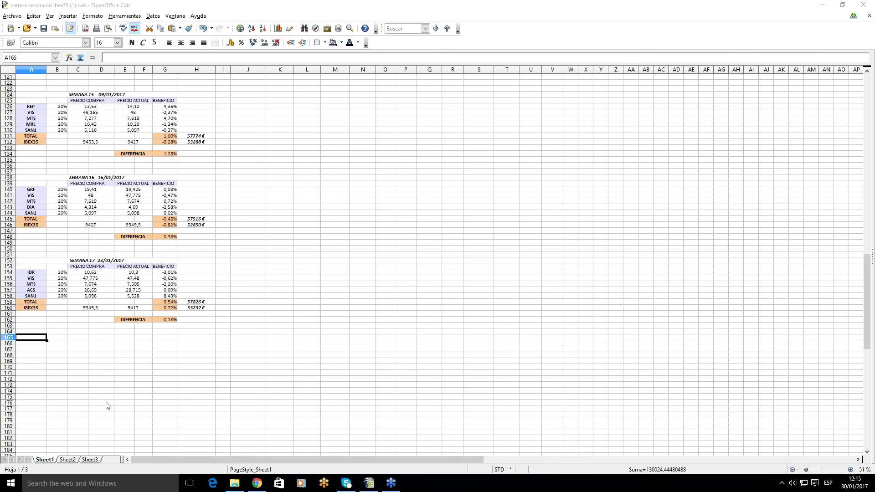
{"action": "right_click", "coordinate": [32, 340]}
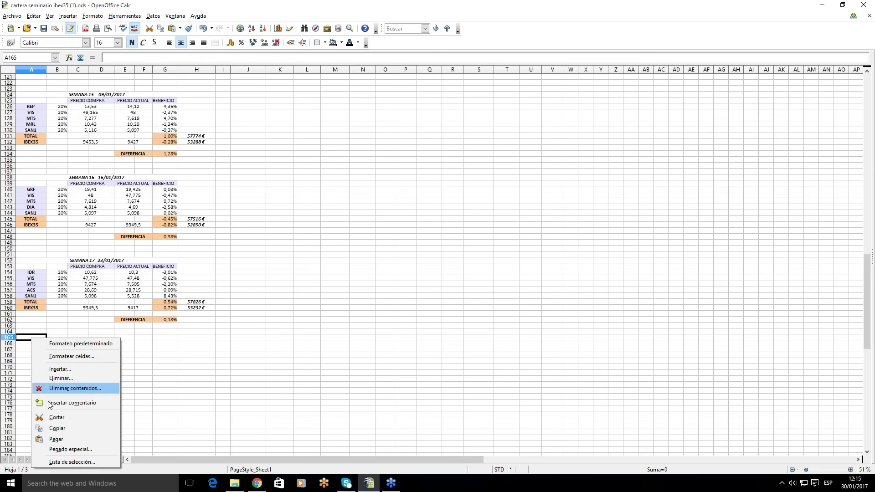
{"action": "left_click", "coordinate": [41, 439]}
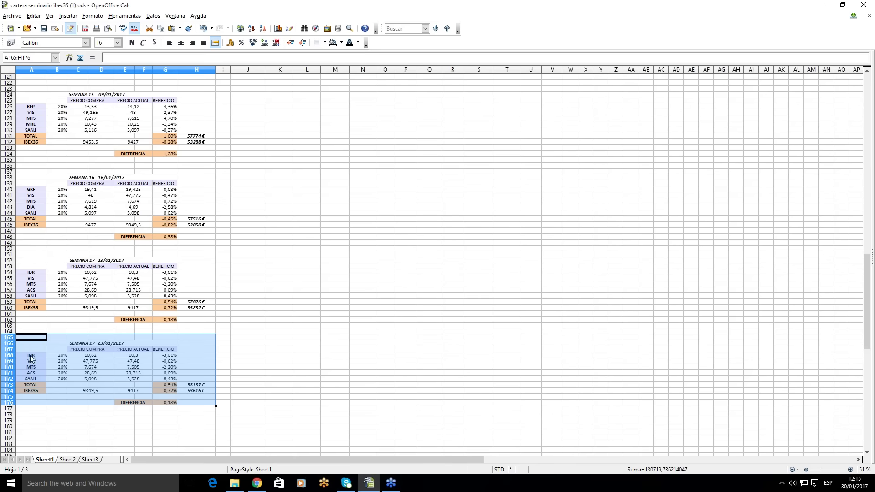
Clear the IDR, VIS and MTS tickers and their purchase and current prices in the copied block
{"action": "left_click", "coordinate": [30, 356]}
{"action": "left_click", "coordinate": [41, 362]}
{"action": "key", "text": "Delete"}
{"action": "left_click", "coordinate": [41, 368]}
{"action": "key", "text": "Delete"}
{"action": "left_click", "coordinate": [90, 368]}
{"action": "key", "text": "Delete"}
{"action": "left_click", "coordinate": [92, 361]}
{"action": "key", "text": "Delete"}
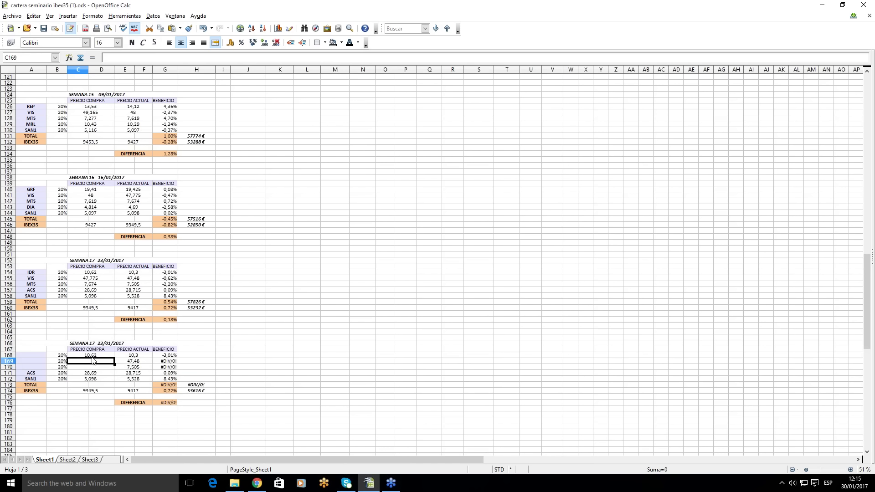
{"action": "left_click_drag", "start_coordinate": [91, 355], "coordinate": [133, 366]}
{"action": "key", "text": "Delete"}
Clear the SAN1 ticker and both prices of SAN1 and ACS in the copied block, keeping the ACS ticker
{"action": "left_click", "coordinate": [37, 378]}
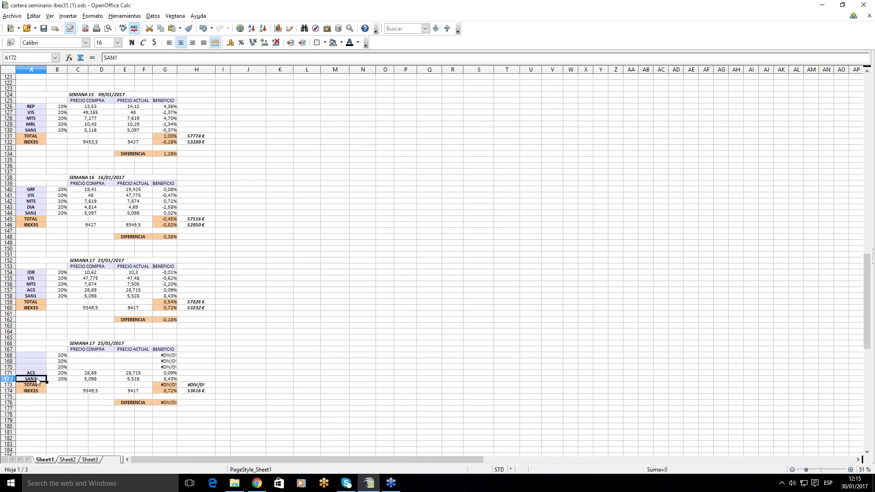
{"action": "left_click", "coordinate": [105, 380]}
{"action": "key", "text": "Delete"}
{"action": "left_click", "coordinate": [133, 374]}
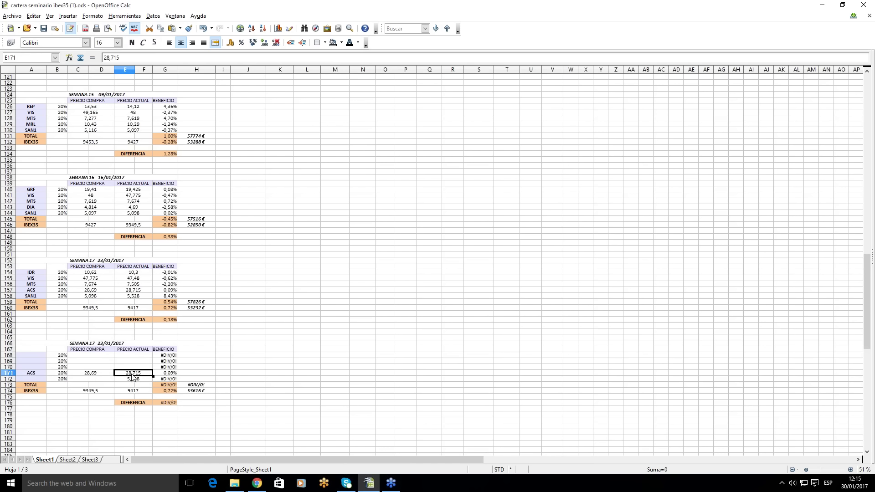
{"action": "left_click_drag", "start_coordinate": [88, 376], "coordinate": [132, 374]}
{"action": "key", "text": "Delete"}
{"action": "left_click", "coordinate": [131, 374]}
{"action": "left_click", "coordinate": [124, 380]}
{"action": "key", "text": "Delete"}
Clear the IBEX35 purchase and current prices in the copied block
{"action": "left_click", "coordinate": [101, 391]}
{"action": "key", "text": "Delete"}
{"action": "left_click", "coordinate": [122, 391]}
{"action": "key", "text": "Delete"}
Enter the new block's purchase prices: 28,715 for ACS and 9417 for IBEX35
{"action": "left_click", "coordinate": [97, 374]}
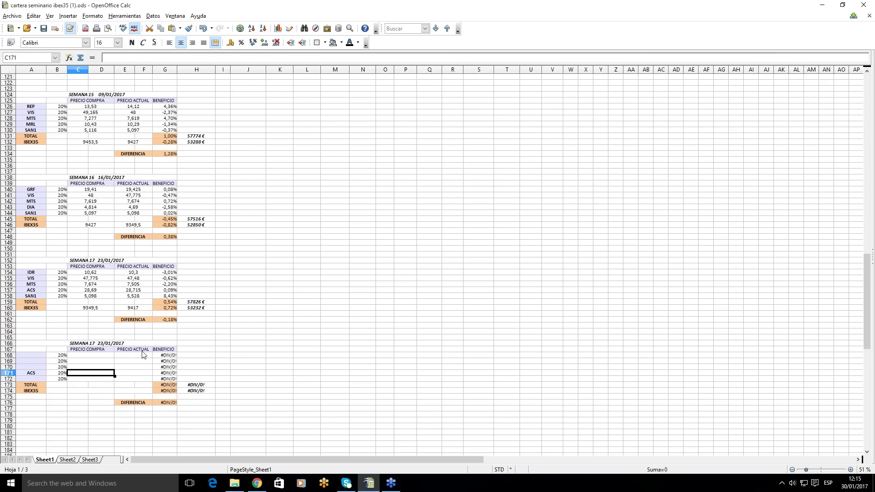
{"action": "type", "text": "28,71"}
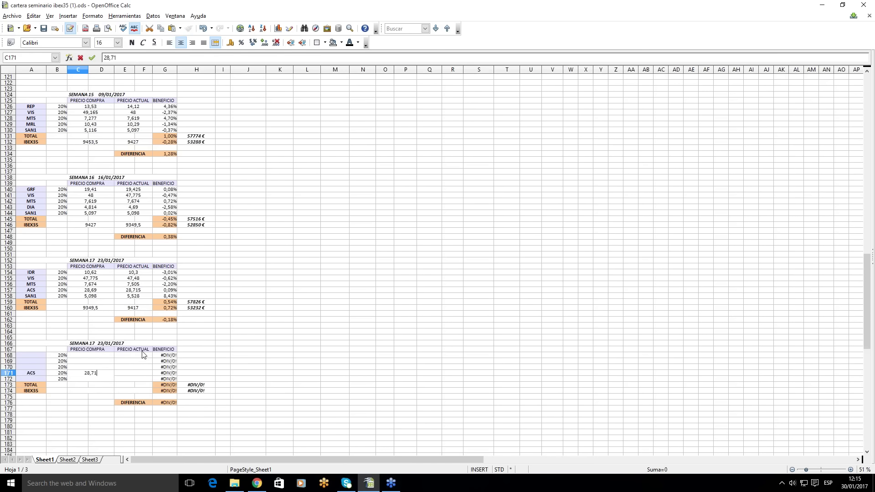
{"action": "key", "text": "Return"}
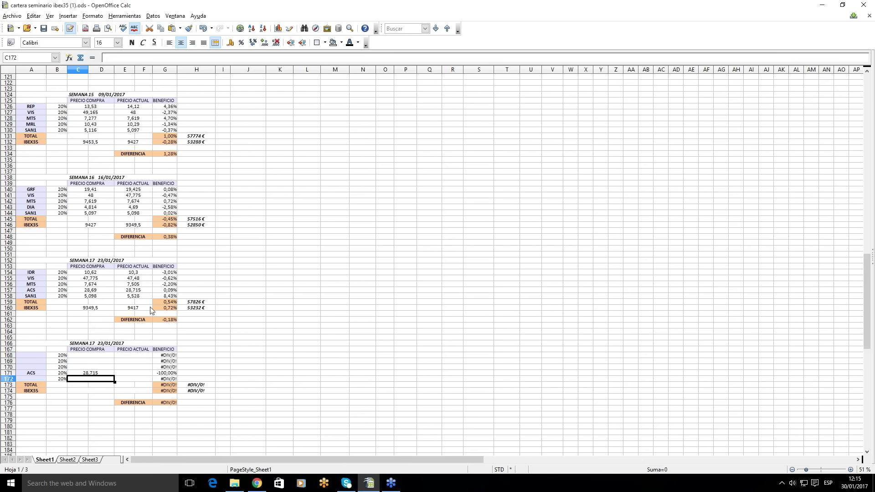
{"action": "left_click", "coordinate": [89, 392]}
{"action": "type", "text": "94"}
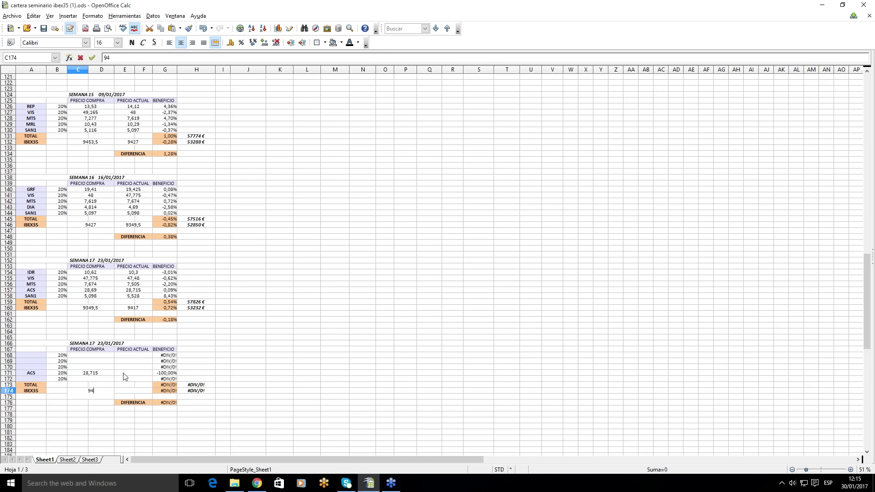
{"action": "type", "text": "17"}
{"action": "key", "text": "Return"}
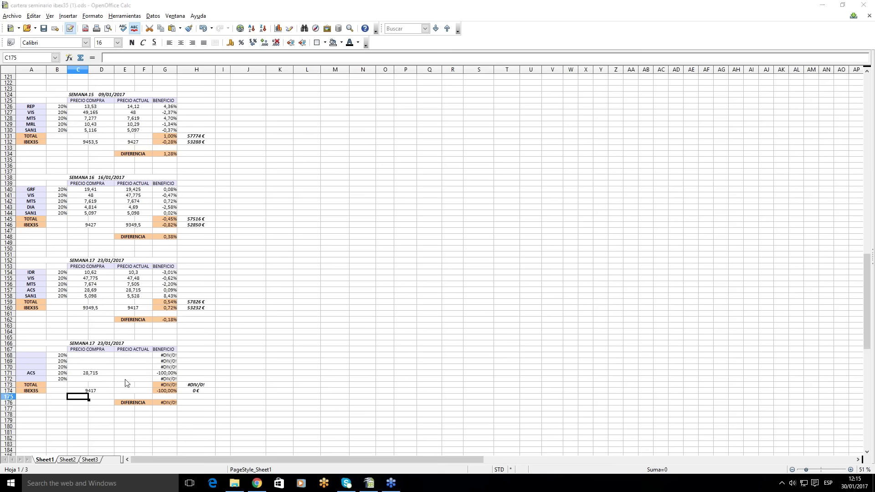
Add the week 17 difference, cell G162, to the DIFERENCIA CARTERAS formula in M51
{"action": "scroll", "coordinate": [247, 276], "scroll_direction": "up", "scroll_amount": 20}
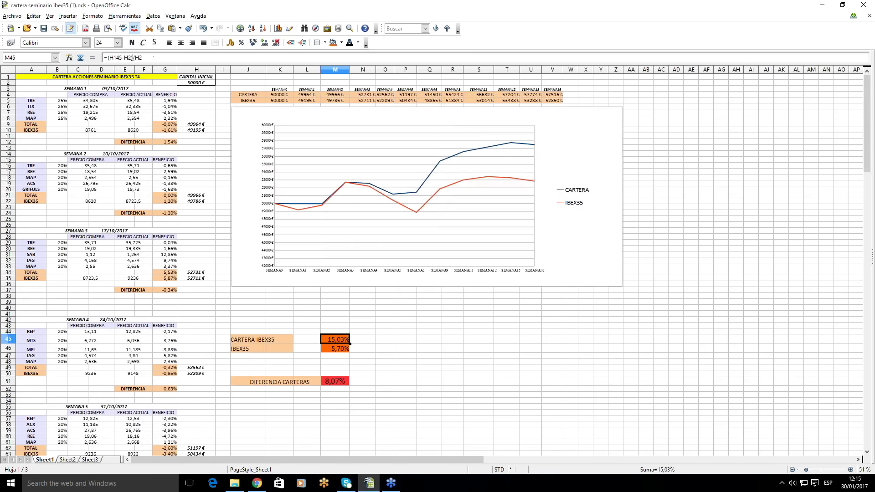
{"action": "scroll", "coordinate": [269, 259], "scroll_direction": "down", "scroll_amount": 10}
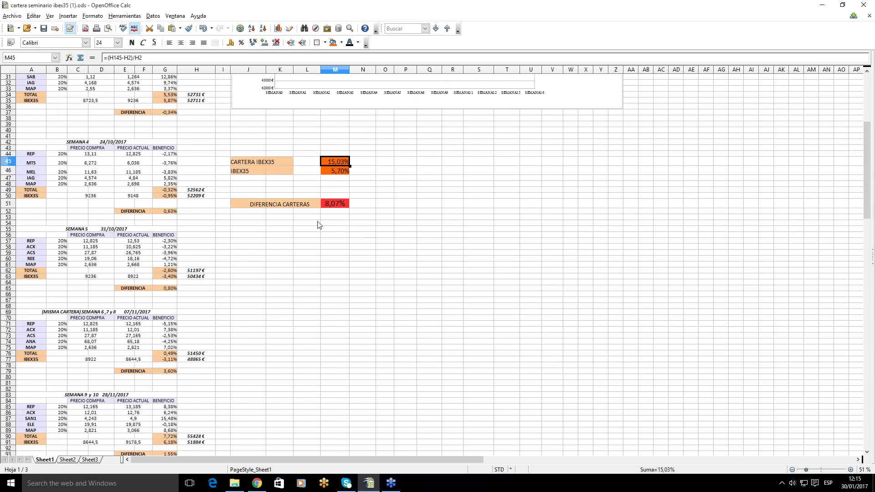
{"action": "left_click", "coordinate": [330, 208]}
{"action": "scroll", "coordinate": [254, 99], "scroll_direction": "down", "scroll_amount": 10}
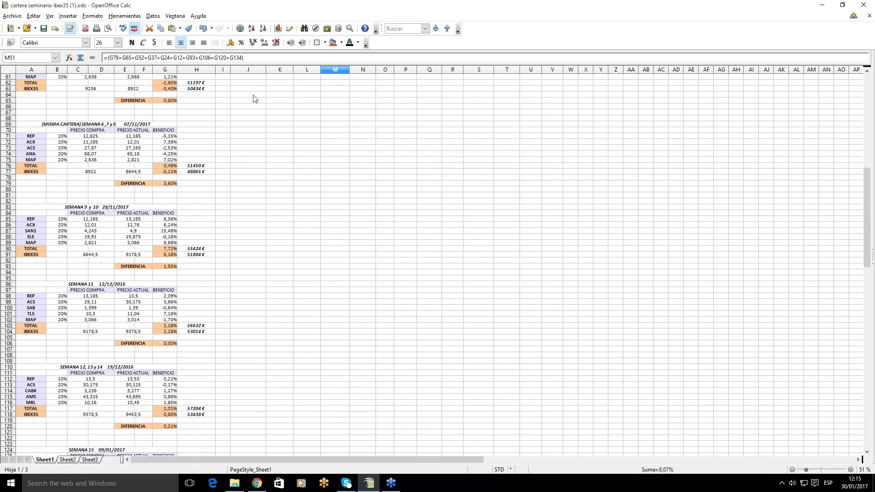
{"action": "left_click", "coordinate": [241, 57]}
{"action": "type", "text": "+"}
{"action": "scroll", "coordinate": [413, 238], "scroll_direction": "down", "scroll_amount": 20}
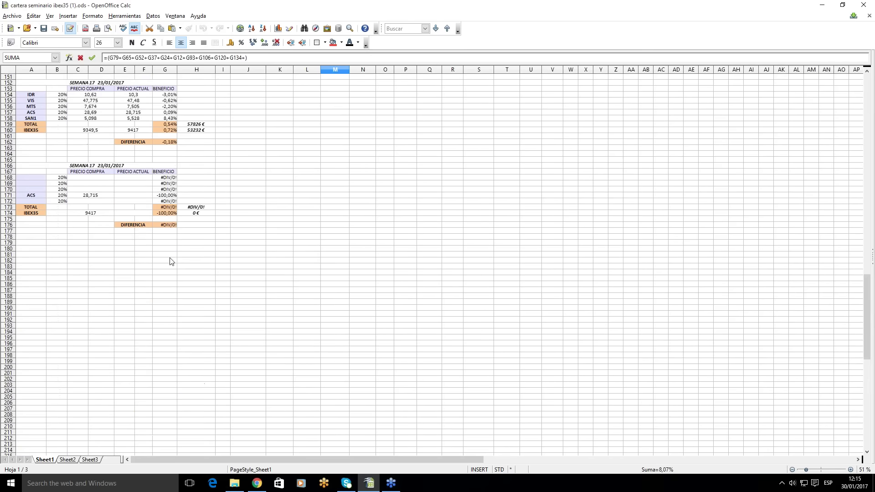
{"action": "left_click", "coordinate": [172, 143]}
{"action": "type", "text": "+"}
{"action": "key", "text": "Return"}
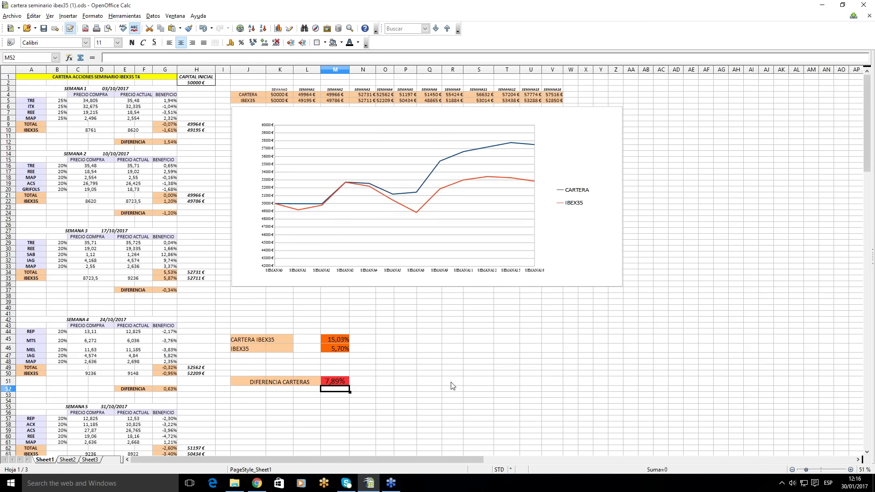
Switch to xStation in Chrome, load the acc2 workspace and show the CABK.ES chart
{"action": "left_click_drag", "start_coordinate": [869, 173], "coordinate": [872, 360]}
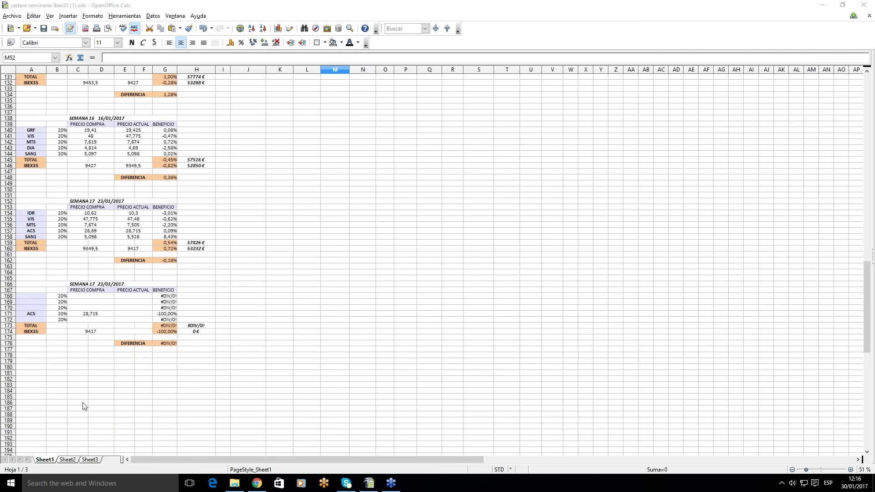
{"action": "left_click", "coordinate": [254, 486]}
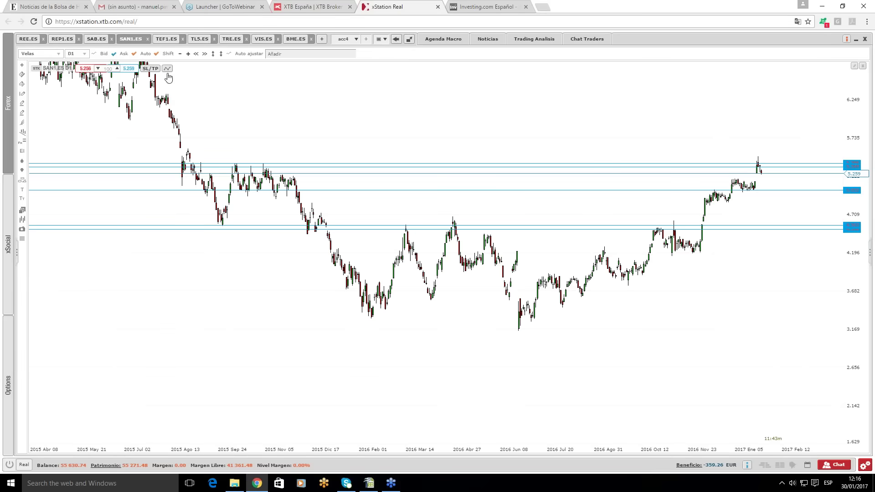
{"action": "left_click", "coordinate": [345, 43]}
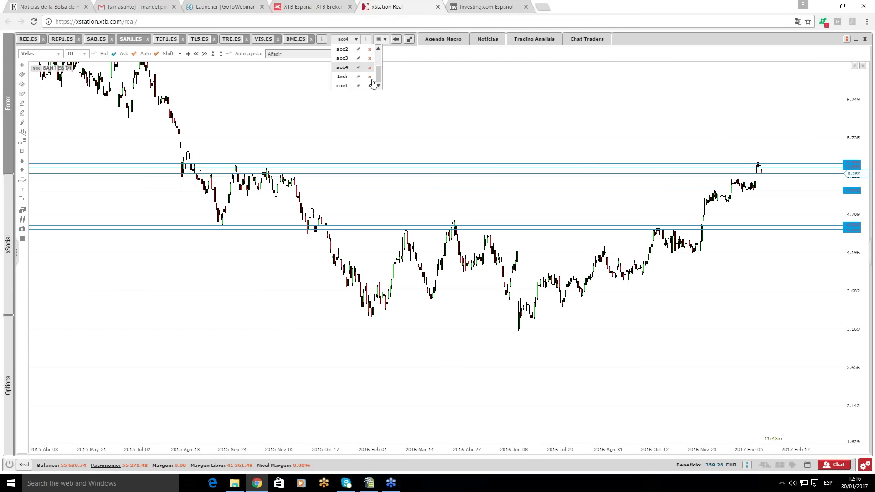
{"action": "scroll", "coordinate": [375, 69], "scroll_direction": "down", "scroll_amount": 2}
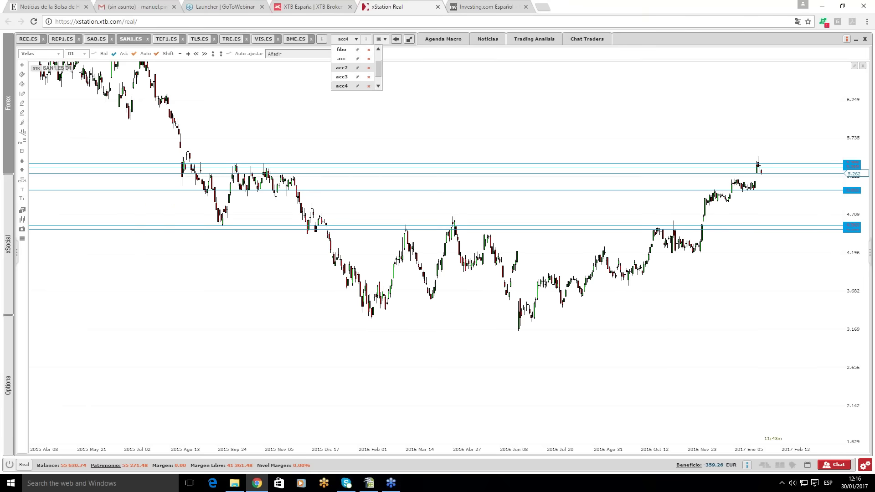
{"action": "left_click", "coordinate": [345, 68]}
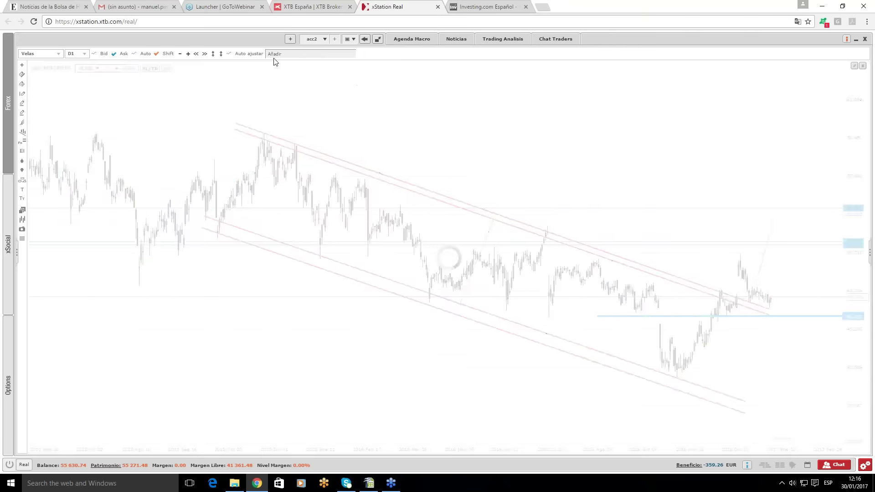
{"action": "left_click", "coordinate": [30, 39]}
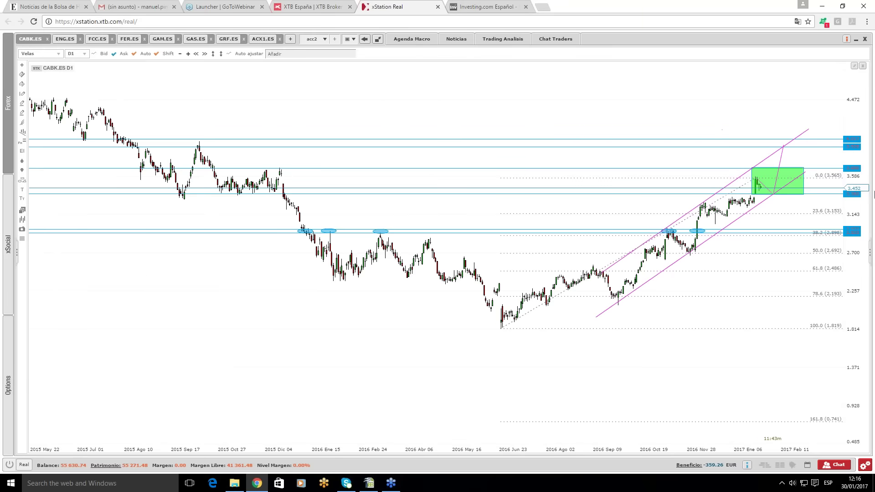
Return to the Calc spreadsheet and enter CABK as the first ticker of the new block in A168
{"action": "left_click", "coordinate": [369, 483]}
{"action": "left_click", "coordinate": [27, 296]}
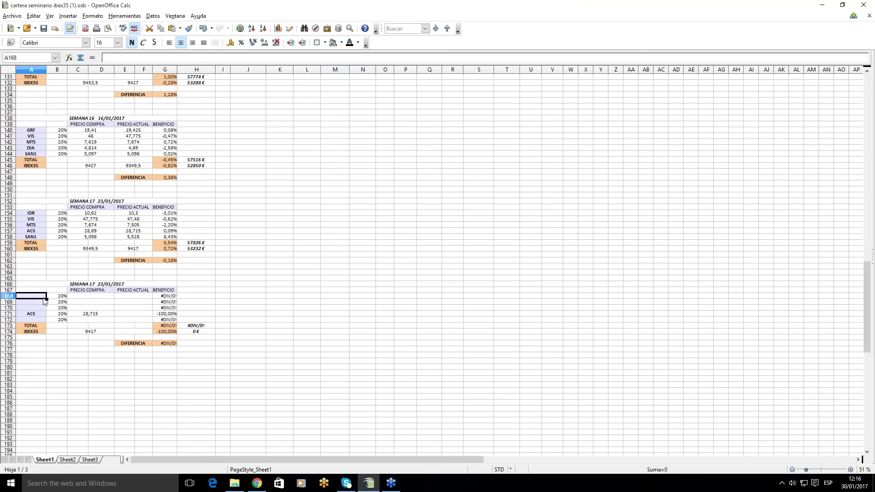
{"action": "type", "text": "caa"}
{"action": "key", "text": "Tab"}
{"action": "type", "text": "3,45"}
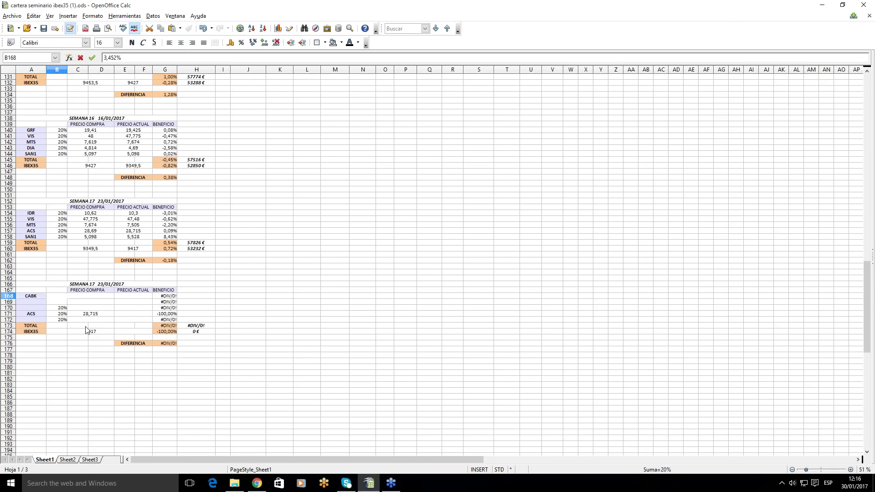
{"action": "key", "text": "Return"}
{"action": "left_click", "coordinate": [63, 296]}
{"action": "type", "text": "20%"}
{"action": "left_click", "coordinate": [203, 29]}
{"action": "left_click", "coordinate": [196, 260]}
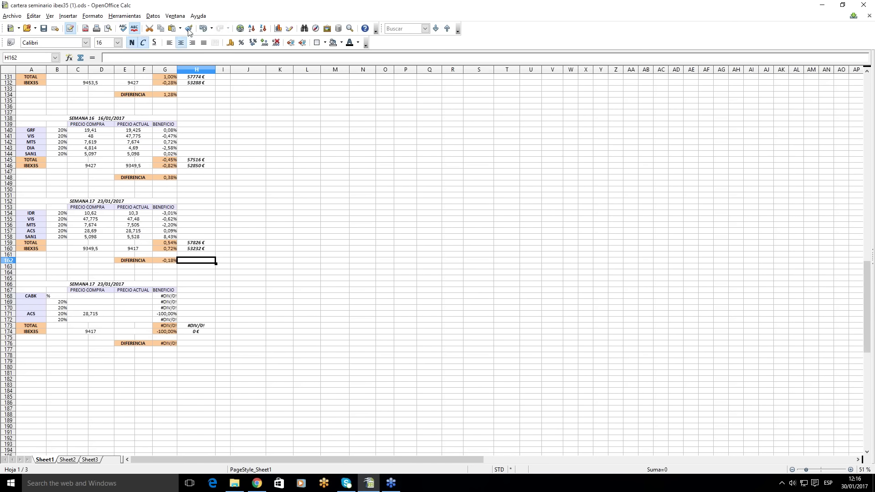
{"action": "left_click", "coordinate": [203, 29]}
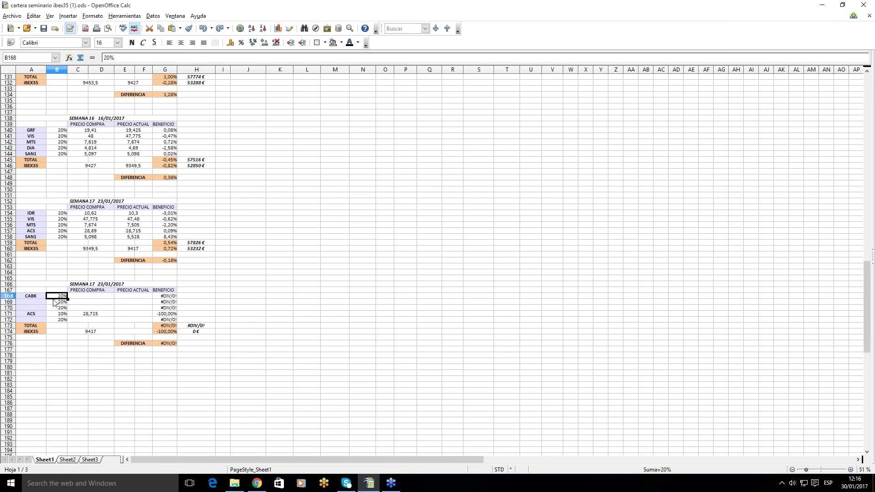
Enter 3,452 as the purchase price of CABK in the new block
{"action": "left_click", "coordinate": [91, 296]}
{"action": "type", "text": "3,452"}
{"action": "key", "text": "Return"}
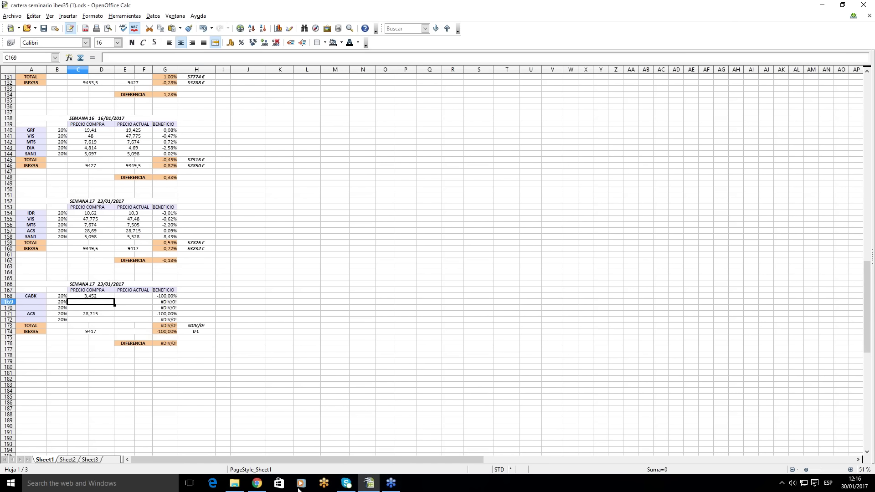
Check the ACX1.ES chart in xStation, then enter ACX1 with purchase price 12,76 in row 169 of the Calc spreadsheet
{"action": "left_click", "coordinate": [257, 483]}
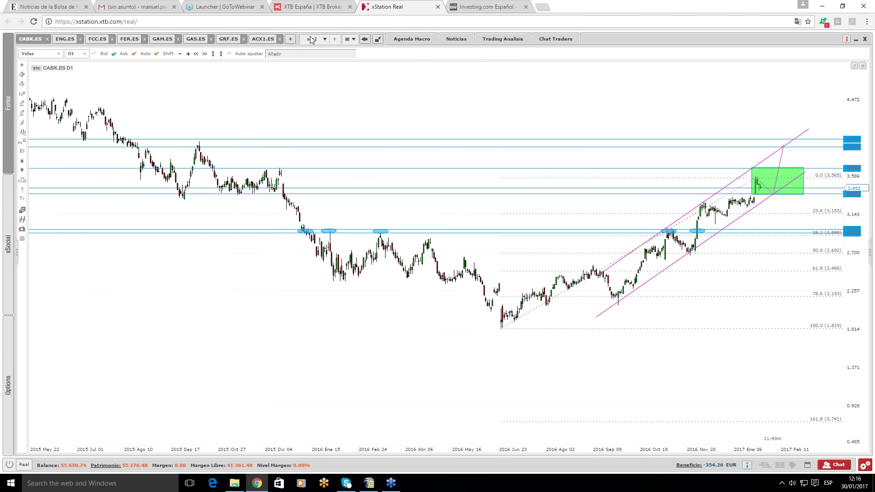
{"action": "left_click", "coordinate": [268, 39]}
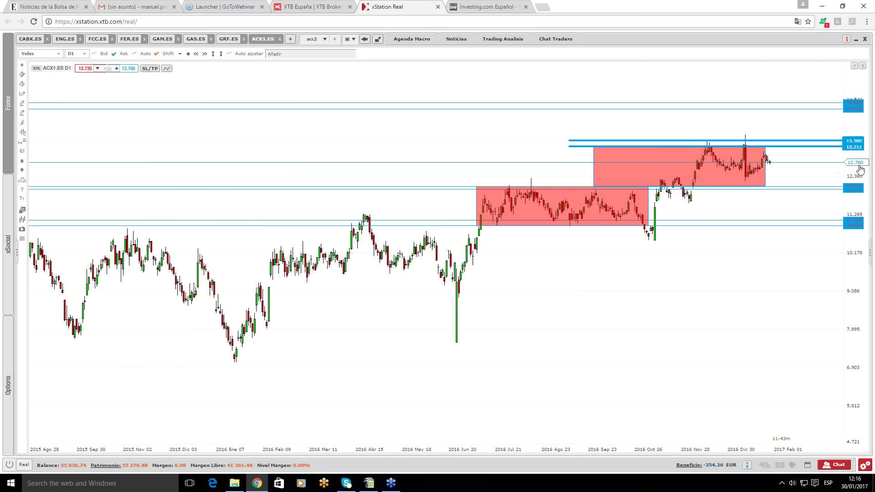
{"action": "left_click", "coordinate": [369, 482]}
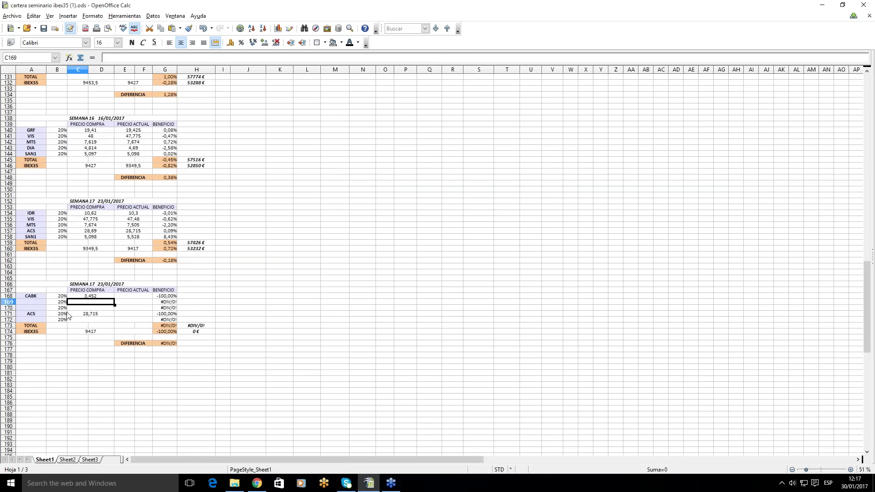
{"action": "left_click", "coordinate": [40, 301]}
{"action": "type", "text": "ACX1"}
{"action": "left_click", "coordinate": [93, 301]}
{"action": "type", "text": "12,76"}
{"action": "key", "text": "Return"}
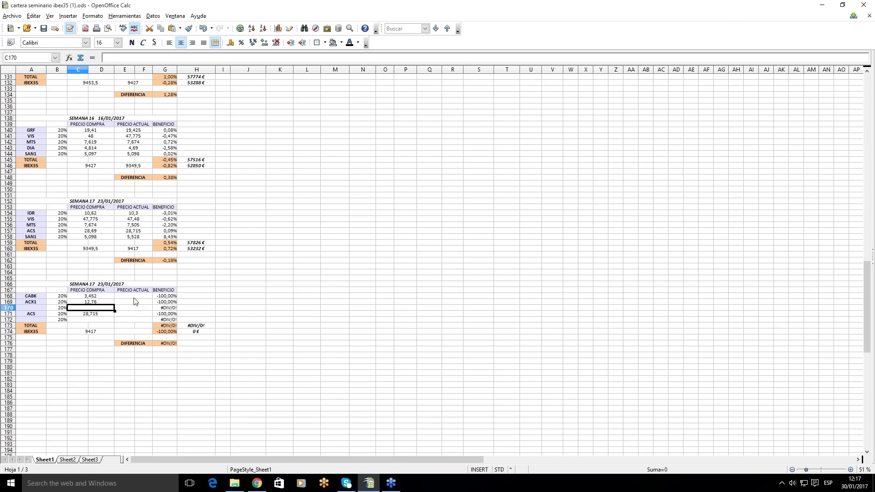
Check the GRF.ES chart in xStation, then enter GRF with purchase price 20,005 in row 170 of the Calc spreadsheet
{"action": "left_click", "coordinate": [256, 482]}
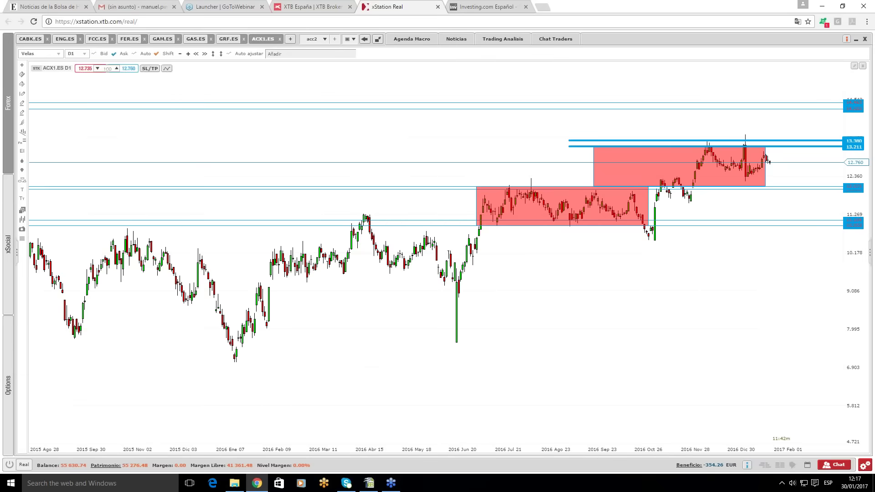
{"action": "left_click", "coordinate": [229, 39]}
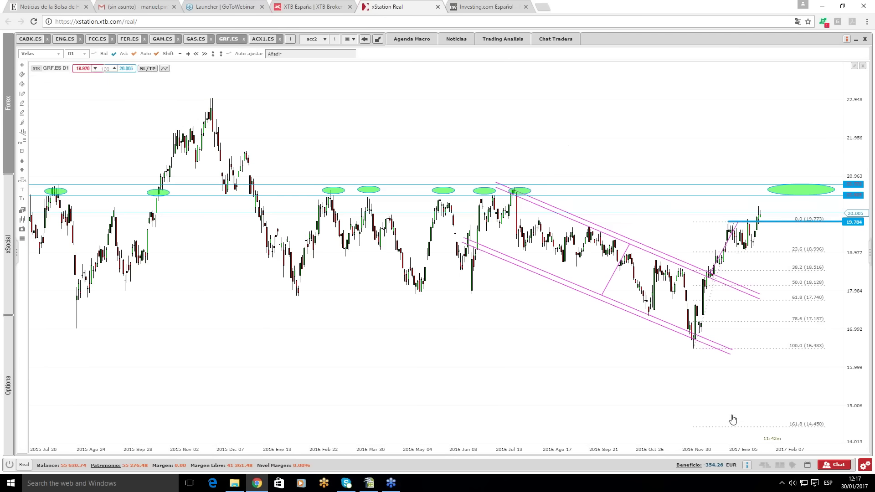
{"action": "left_click", "coordinate": [366, 487]}
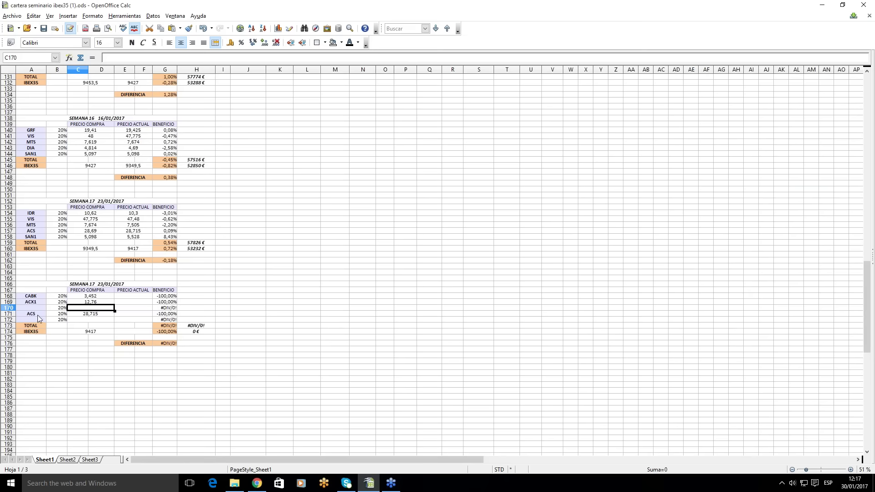
{"action": "left_click", "coordinate": [40, 308]}
{"action": "type", "text": "GRF"}
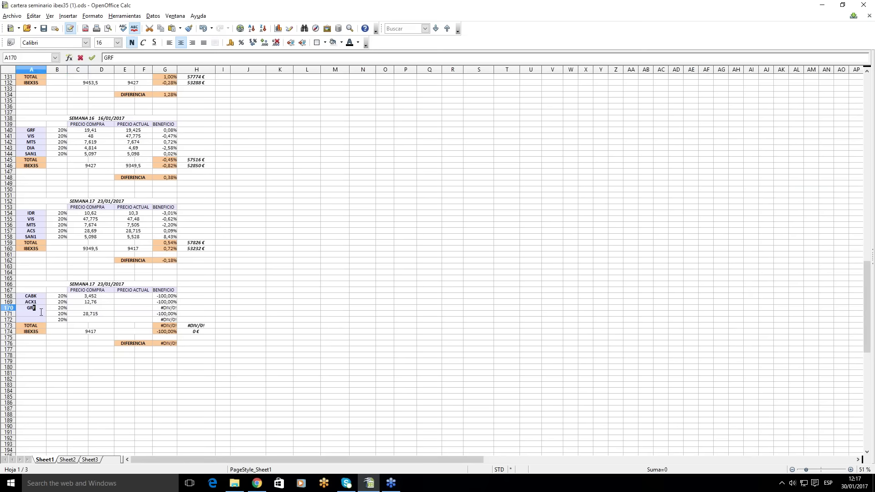
{"action": "left_click", "coordinate": [93, 309]}
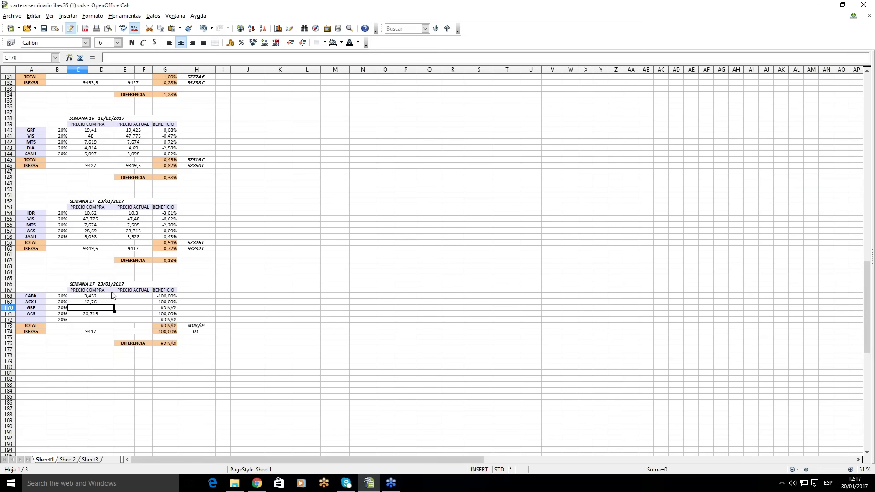
{"action": "type", "text": "20,005"}
{"action": "key", "text": "Return"}
{"action": "type", "text": "28,715"}
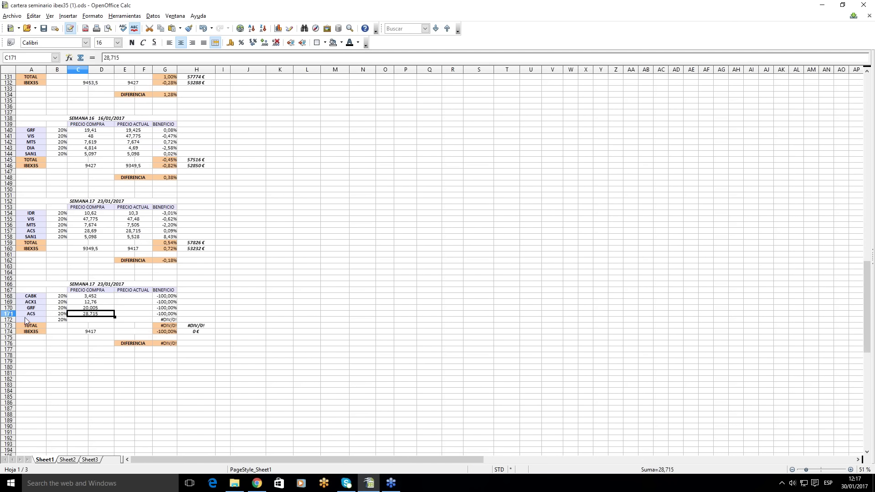
Switch to xStation in Chrome, load the acc3 workspace and show the MEL.ES chart
{"action": "left_click", "coordinate": [257, 483]}
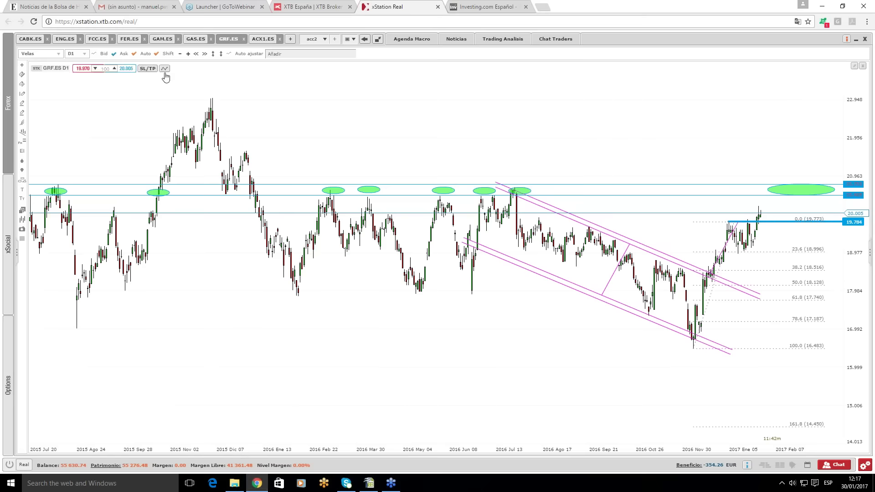
{"action": "left_click", "coordinate": [311, 40]}
{"action": "left_click", "coordinate": [315, 72]}
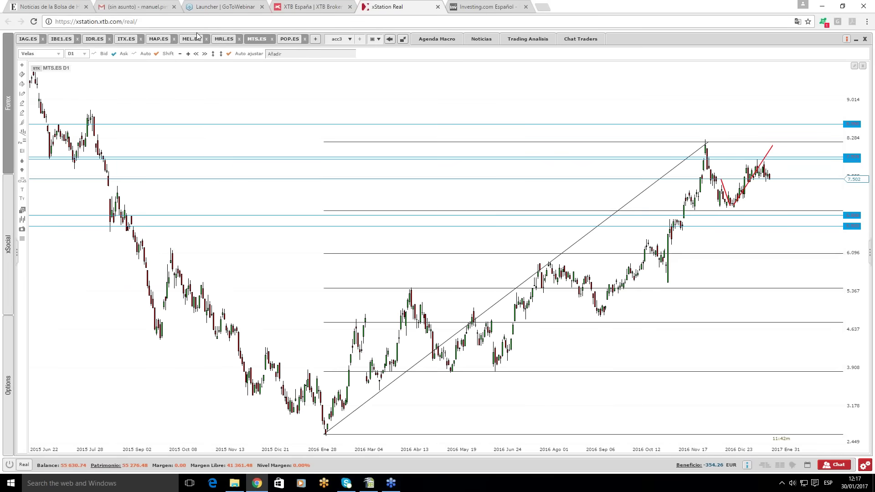
{"action": "left_click", "coordinate": [191, 39]}
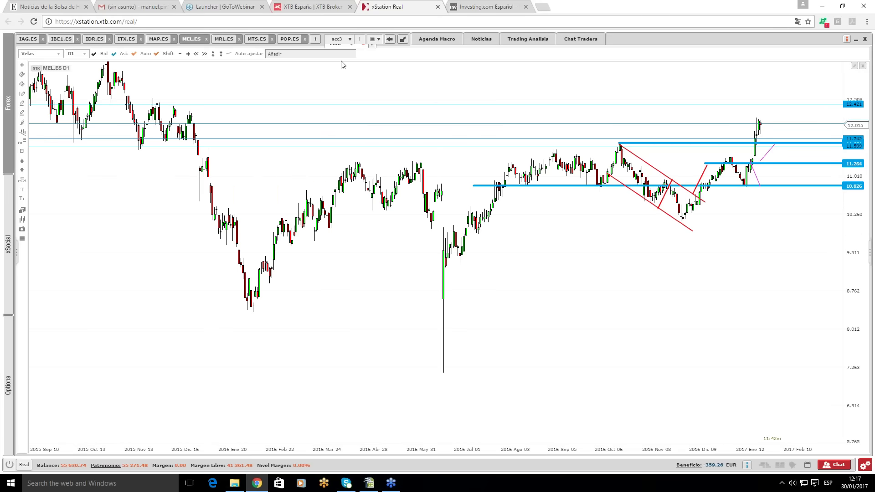
Load the acc4 workspace and examine the TLS.ES chart as a candidate stock
{"action": "left_click", "coordinate": [342, 41]}
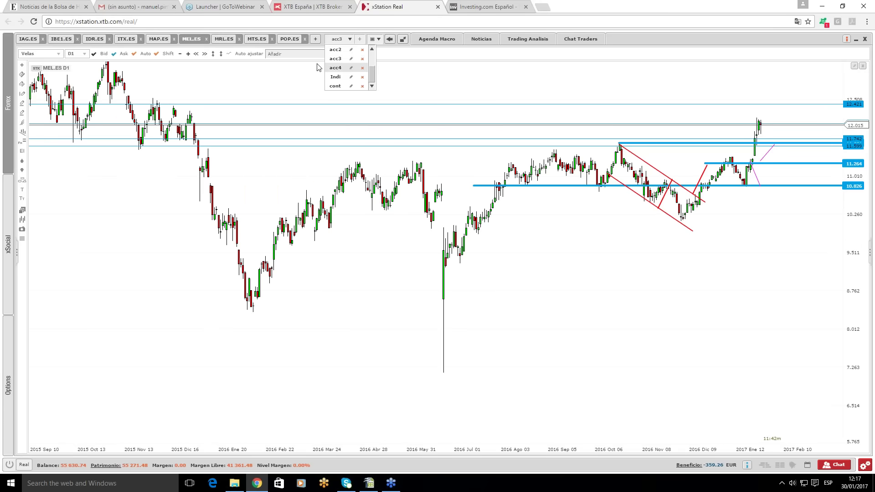
{"action": "left_click", "coordinate": [332, 67]}
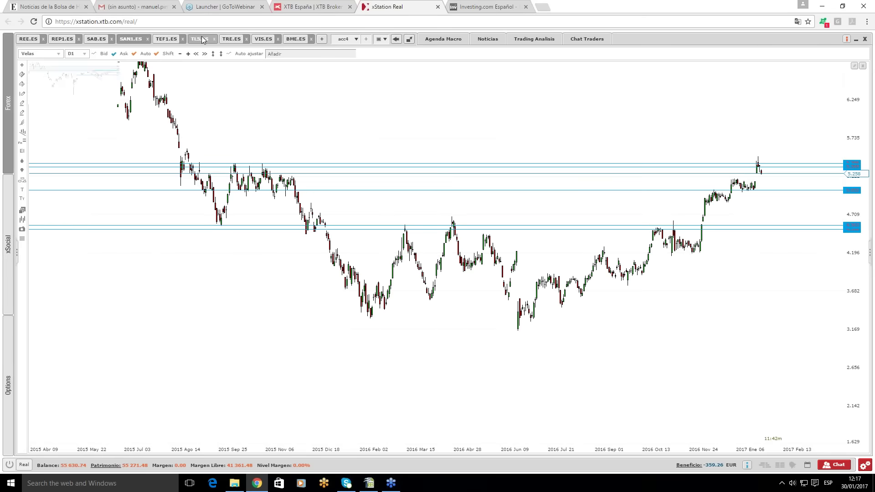
{"action": "left_click", "coordinate": [202, 40]}
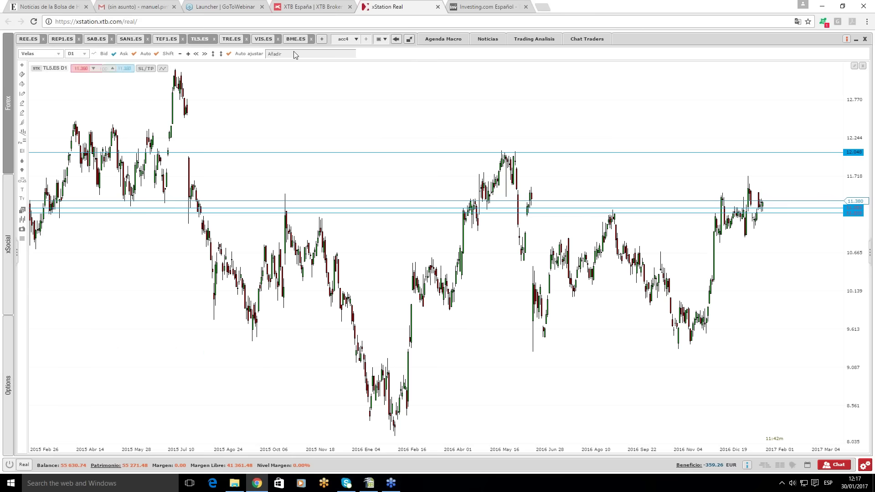
Return to the MEL.ES chart in the acc3 workspace and turn off its Bid price line
{"action": "left_click", "coordinate": [354, 40]}
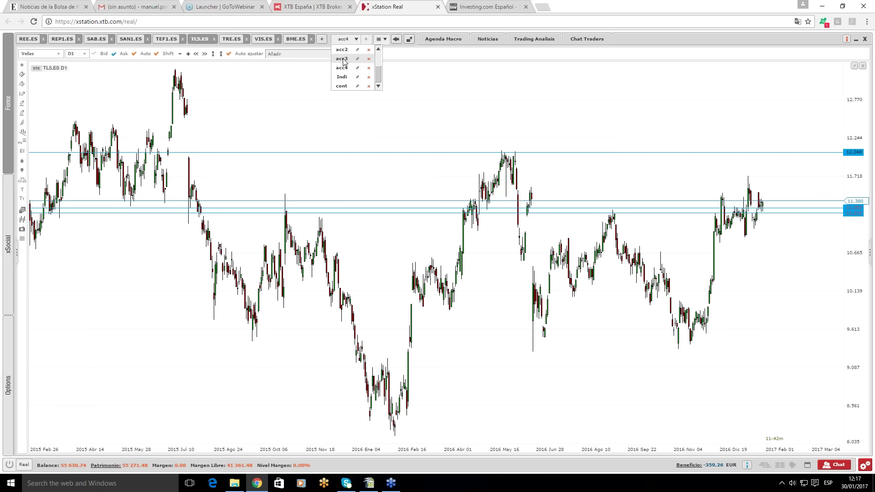
{"action": "left_click", "coordinate": [343, 59]}
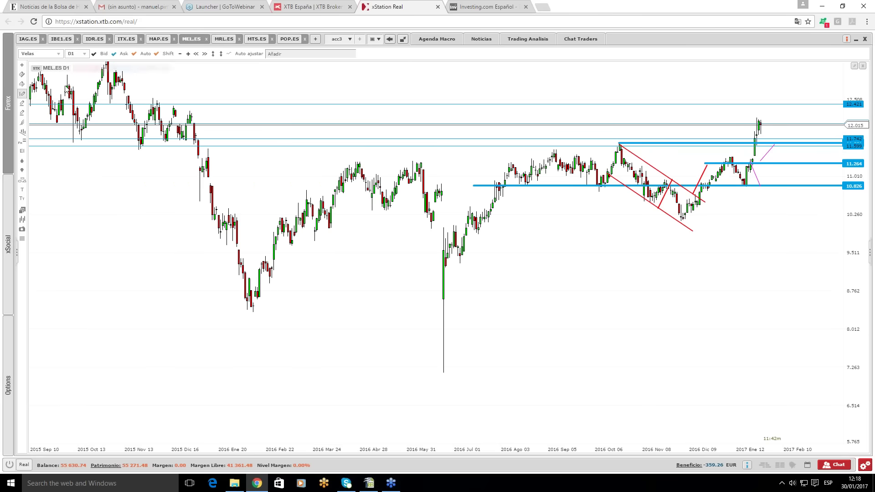
{"action": "left_click", "coordinate": [95, 54]}
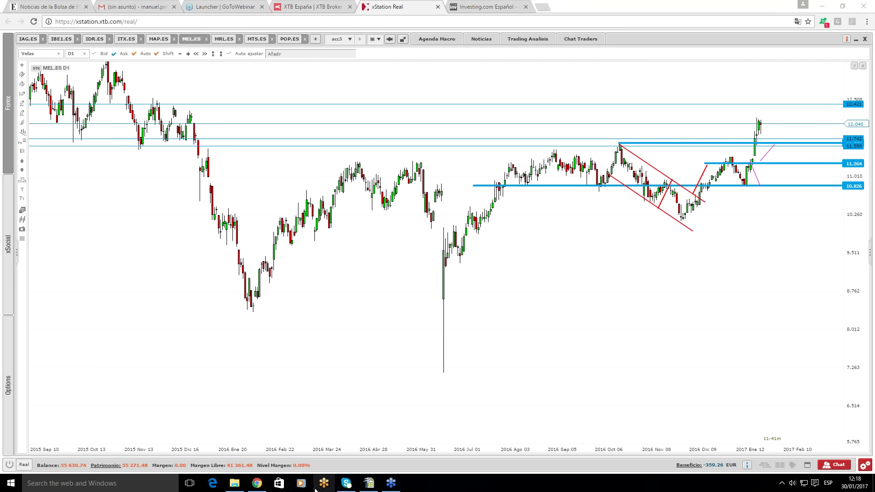
Switch to the Calc spreadsheet and enter MEL as the fifth stock in row 172 with purchase price 12,04
{"action": "left_click", "coordinate": [370, 486]}
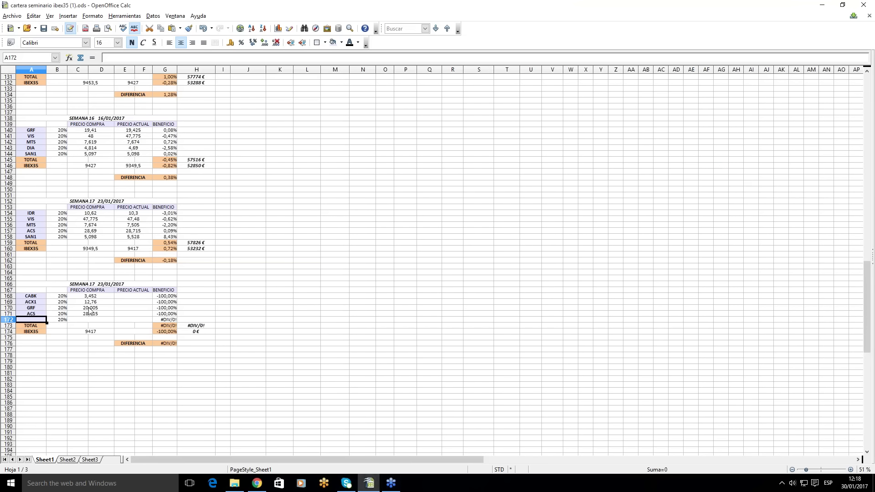
{"action": "type", "text": "MEL"}
{"action": "key", "text": "Tab"}
{"action": "key", "text": "Tab"}
{"action": "type", "text": "12,04"}
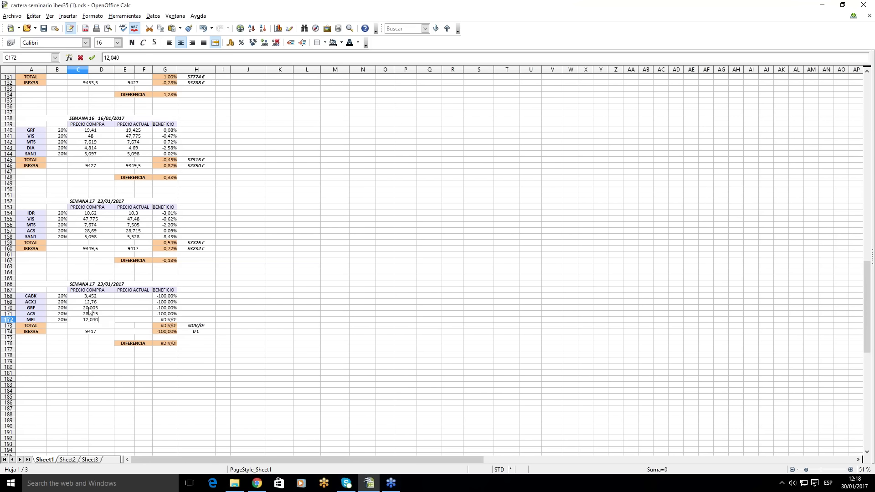
{"action": "key", "text": "Return"}
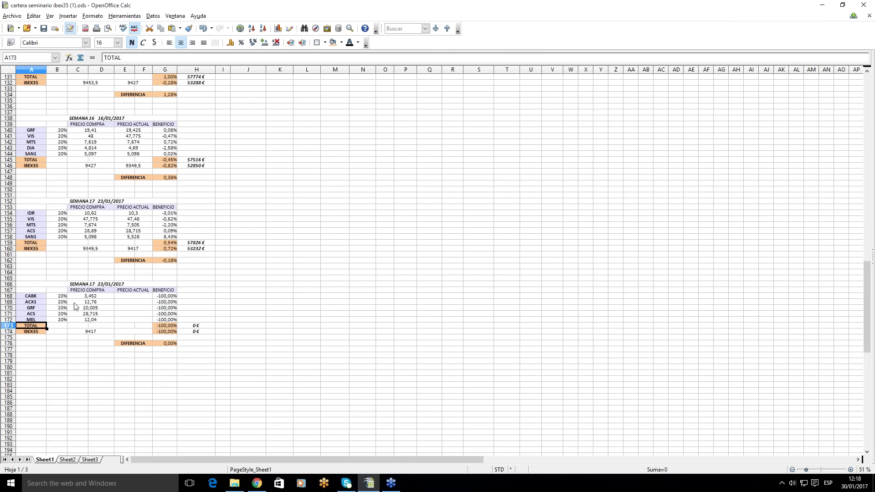
Switch to xStation and add a text label with the presenter's e-mail address in the empty area below the MEL.ES candles
{"action": "left_click", "coordinate": [257, 483]}
{"action": "left_click", "coordinate": [22, 189]}
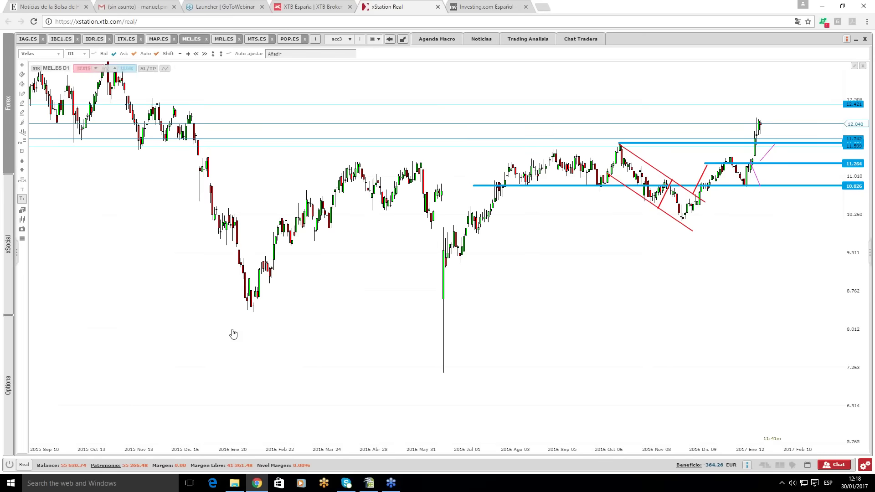
{"action": "left_click", "coordinate": [244, 319]}
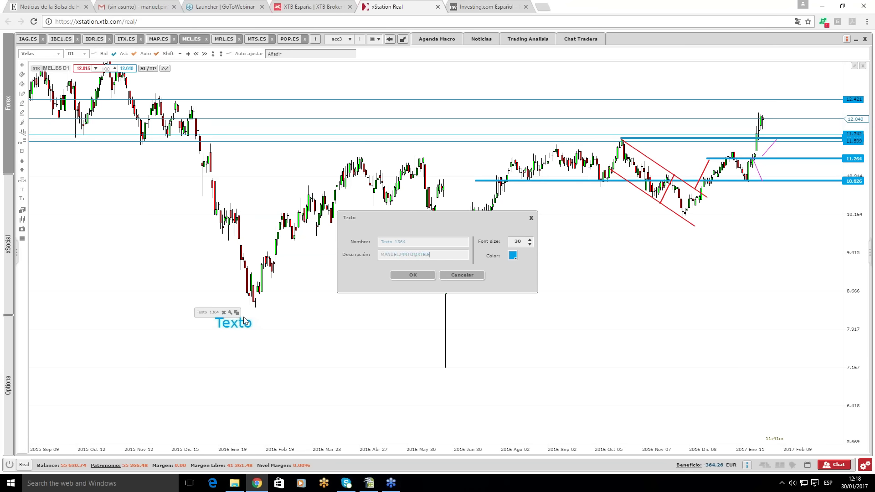
{"action": "key", "text": "Return"}
{"action": "left_click_drag", "start_coordinate": [243, 320], "coordinate": [325, 350]}
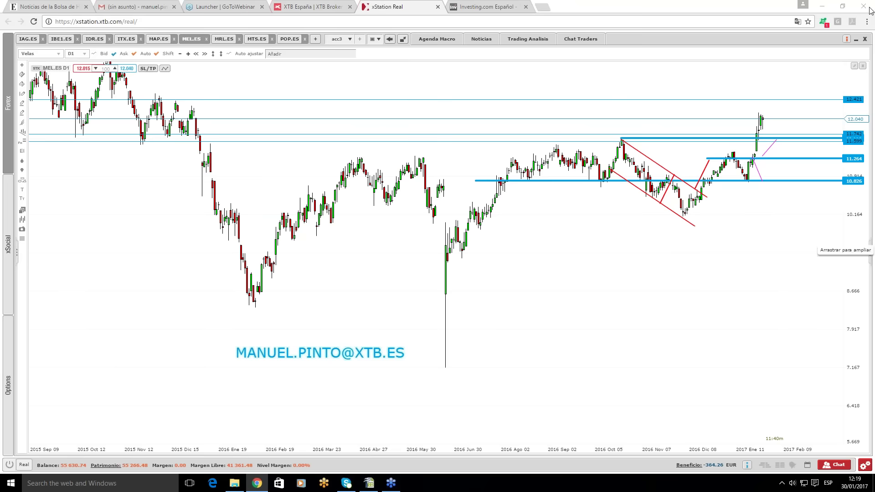
{"action": "left_click", "coordinate": [397, 251]}
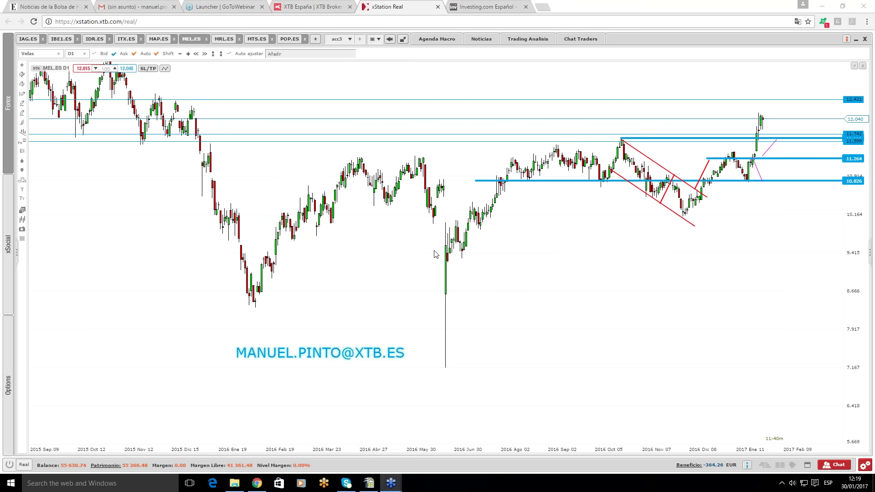